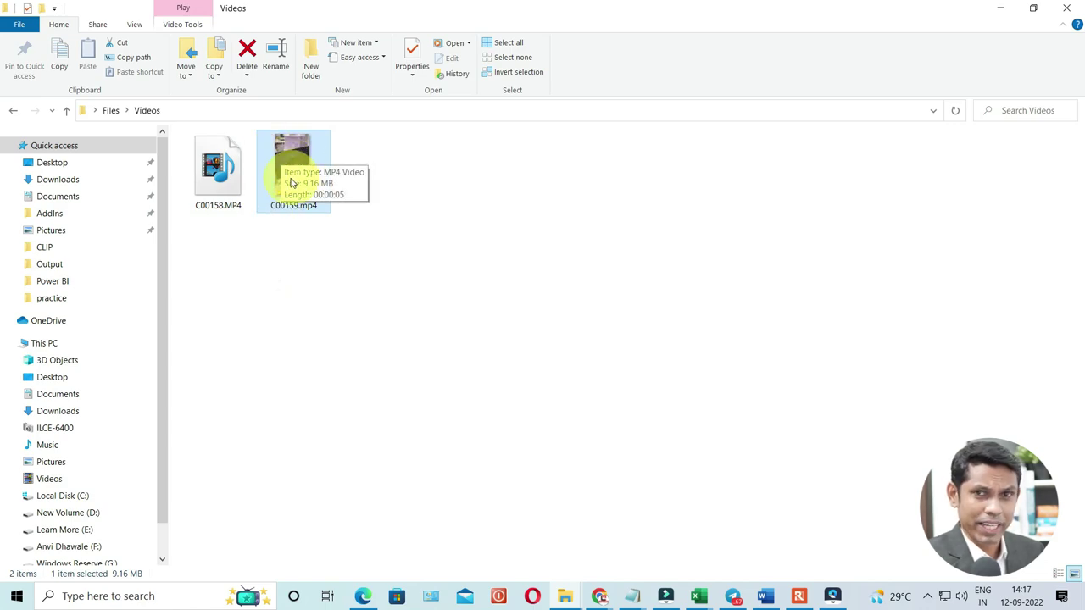
# Try to play the video C00158.MP4 from the Videos folder and close the media player.
pyautogui.click(222, 199)
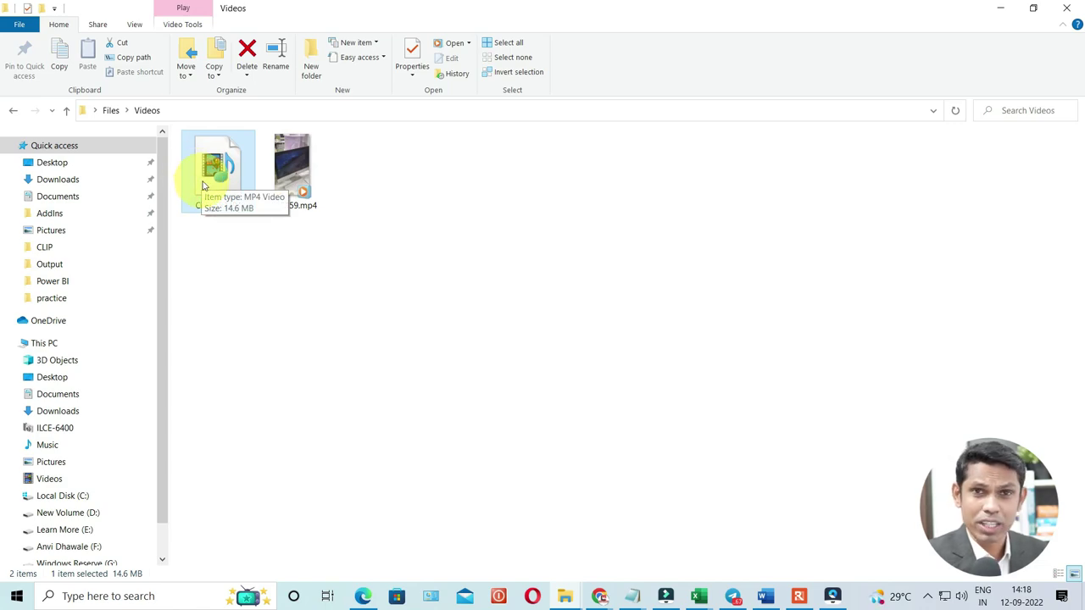
pyautogui.doubleClick(201, 175)
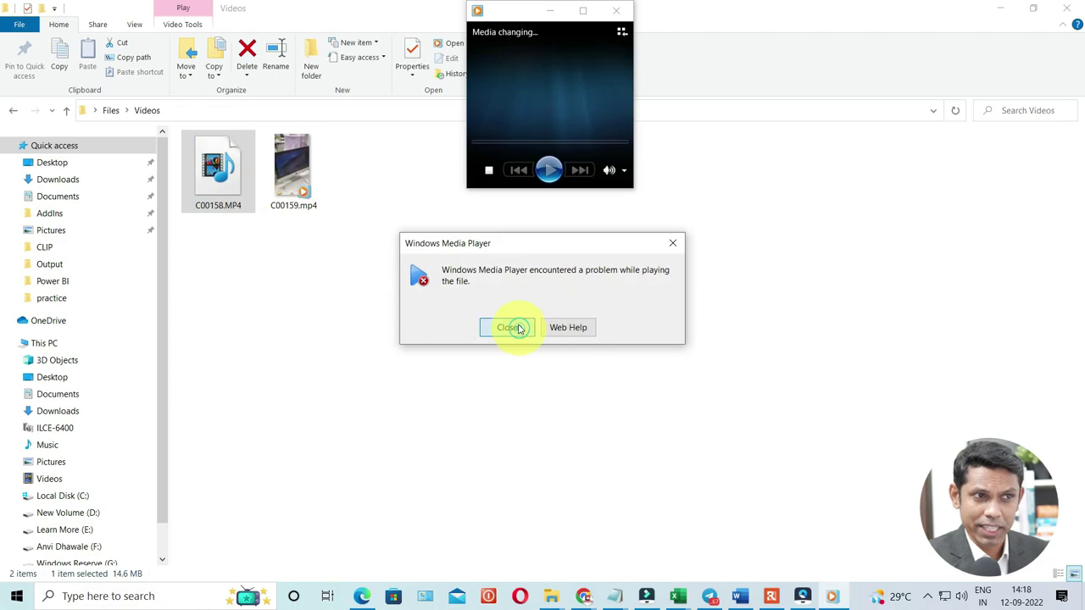
pyautogui.click(509, 327)
pyautogui.click(617, 10)
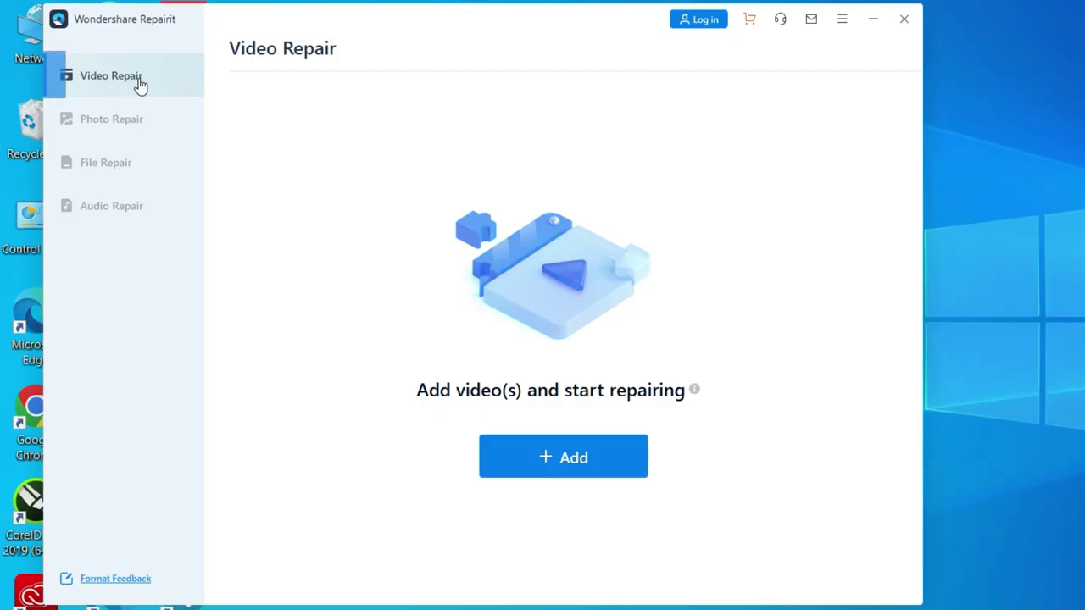
# Look through the Video, Audio, Photo and File Repair modes in Wondershare Repairit.
pyautogui.click(103, 88)
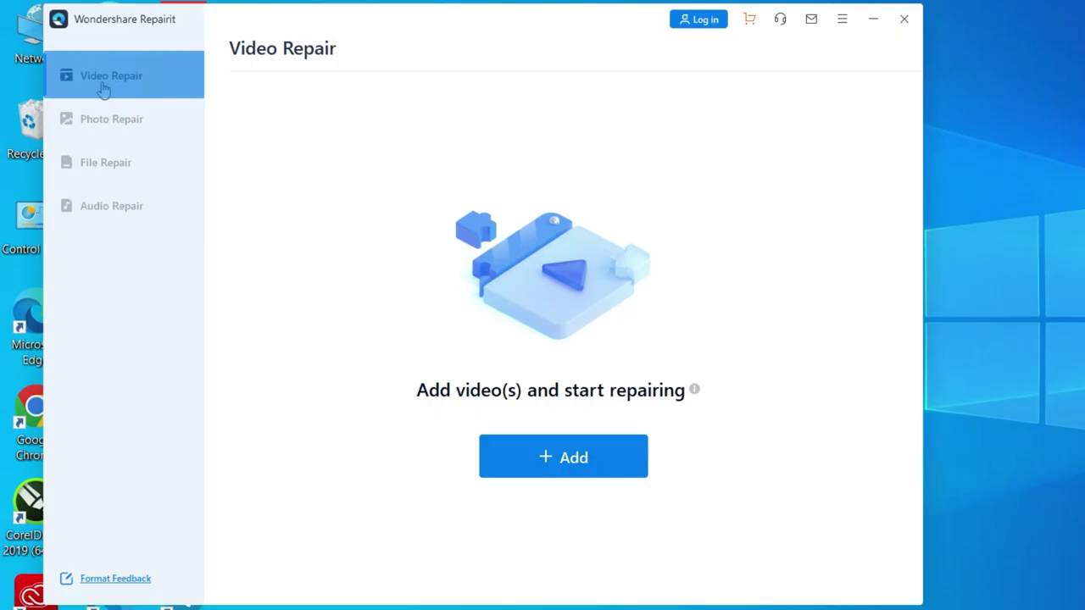
pyautogui.click(105, 210)
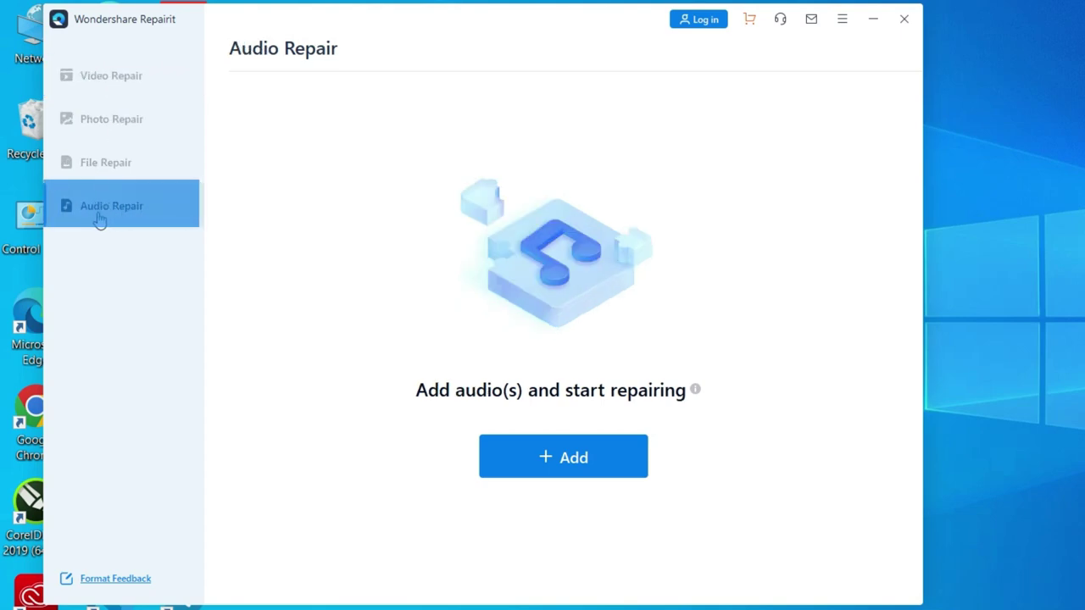
pyautogui.click(106, 127)
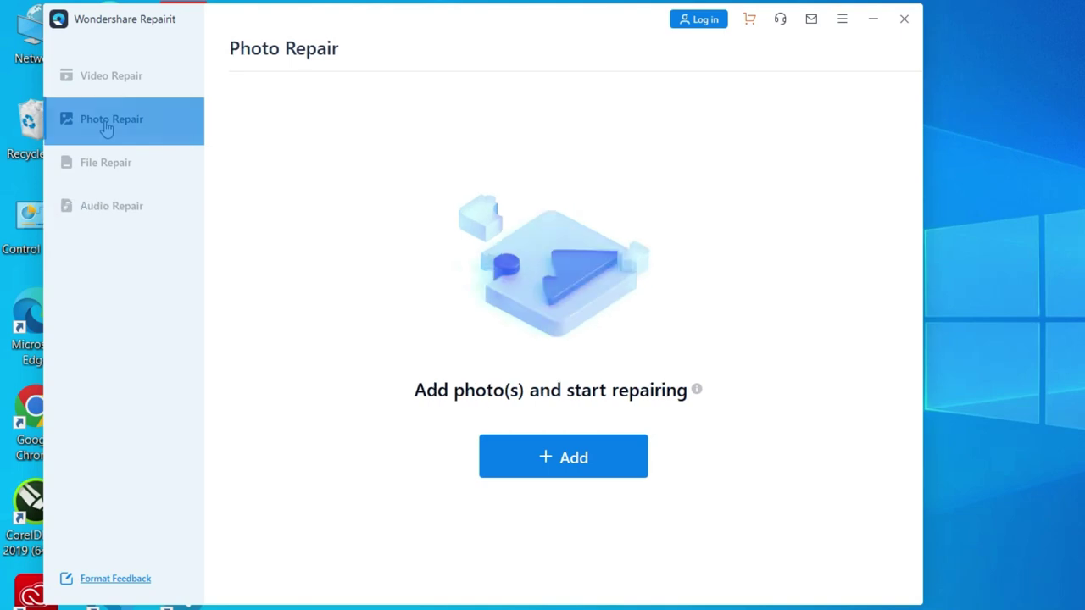
pyautogui.click(108, 180)
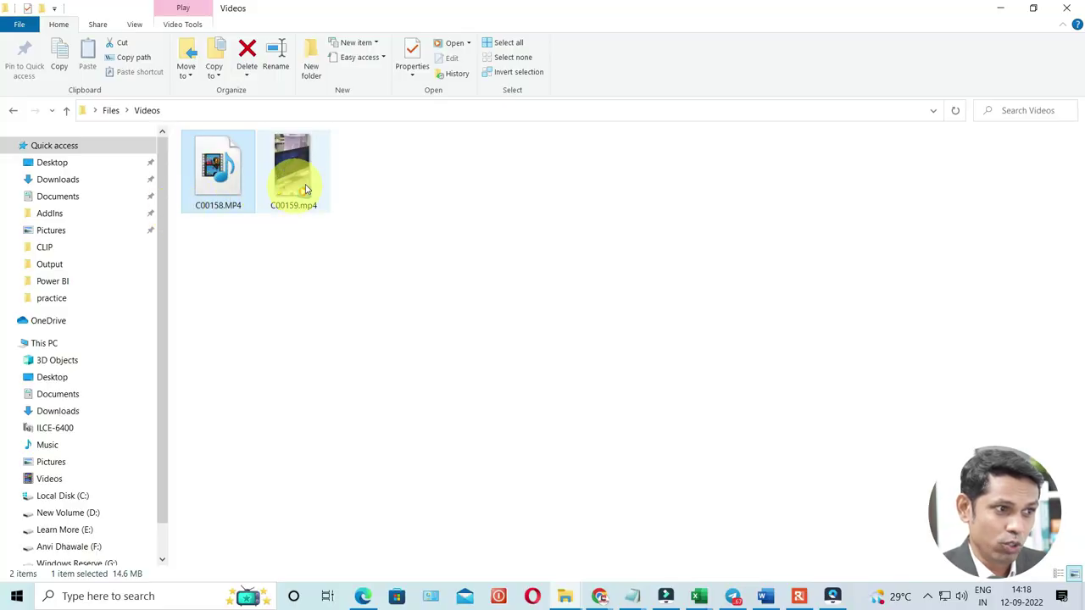
# Check the two videos in the Videos folder by trying to play C00158.MP4 again, and close the player.
pyautogui.click(288, 174)
pyautogui.click(224, 183)
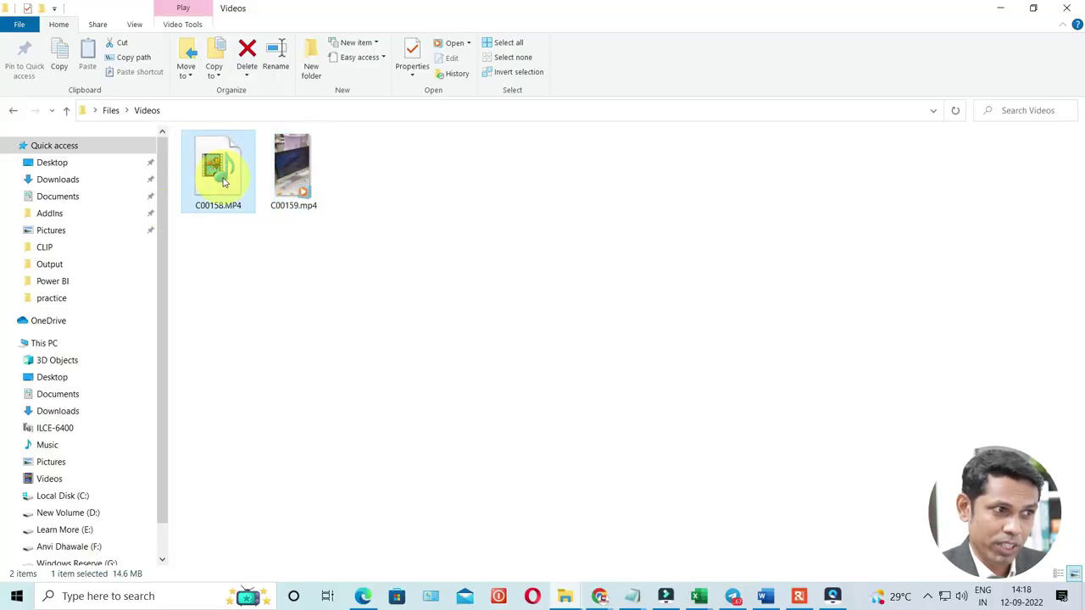
pyautogui.doubleClick(226, 183)
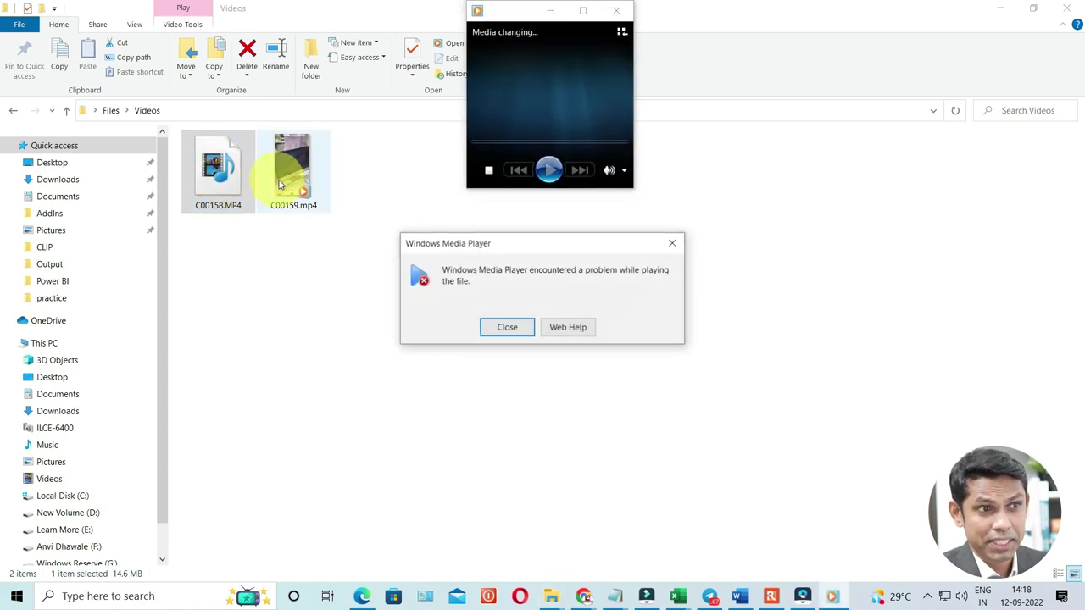
pyautogui.click(509, 329)
pyautogui.click(617, 11)
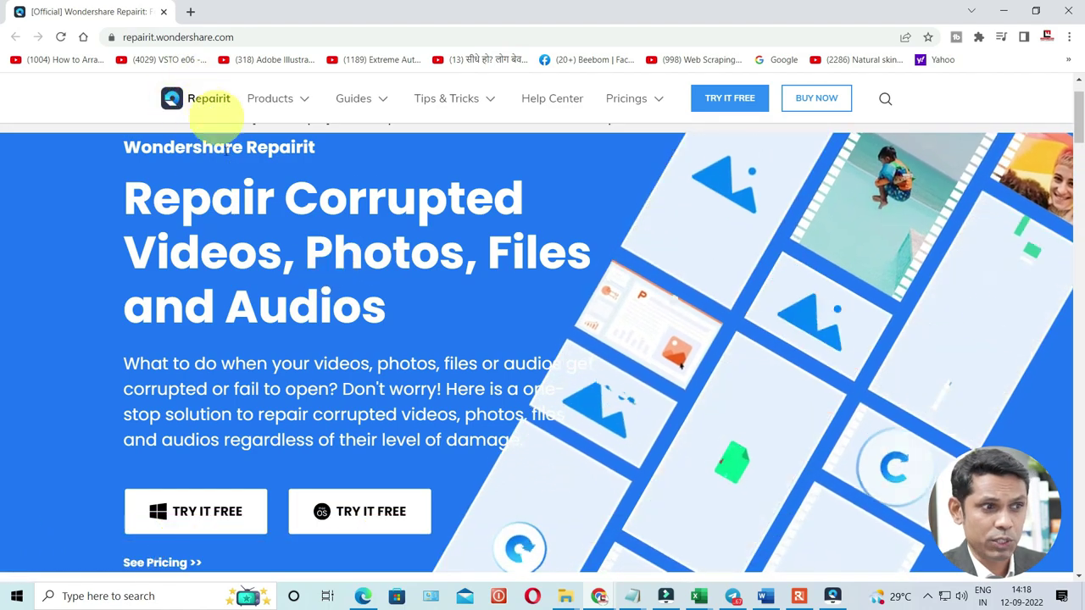
# Look over the introduction and trial download options on the Wondershare Repairit web page.
pyautogui.scroll(-1, 204, 510)
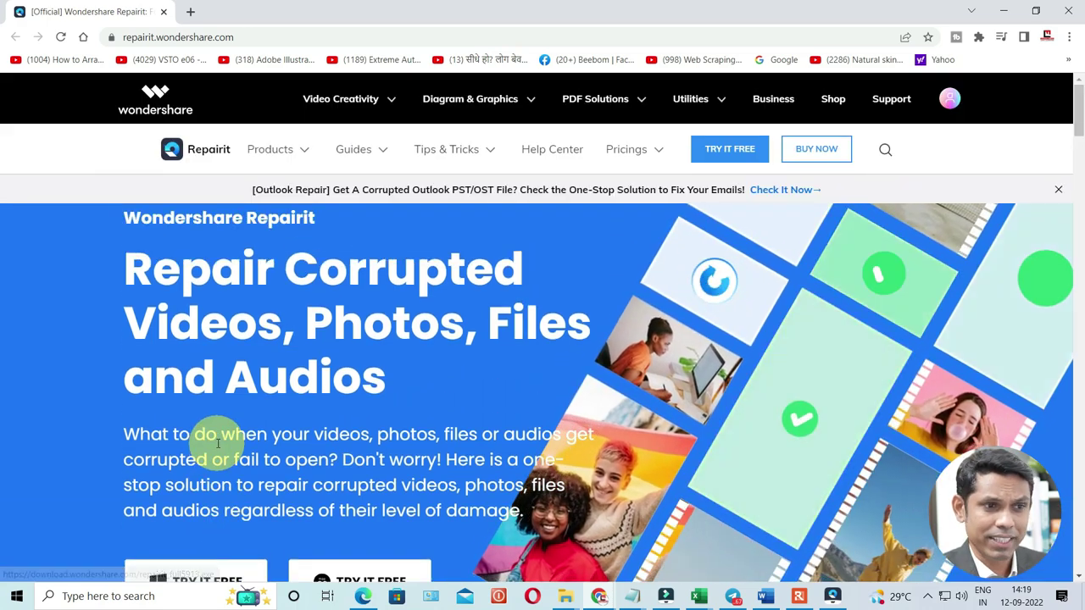
pyautogui.scroll(-3, 225, 432)
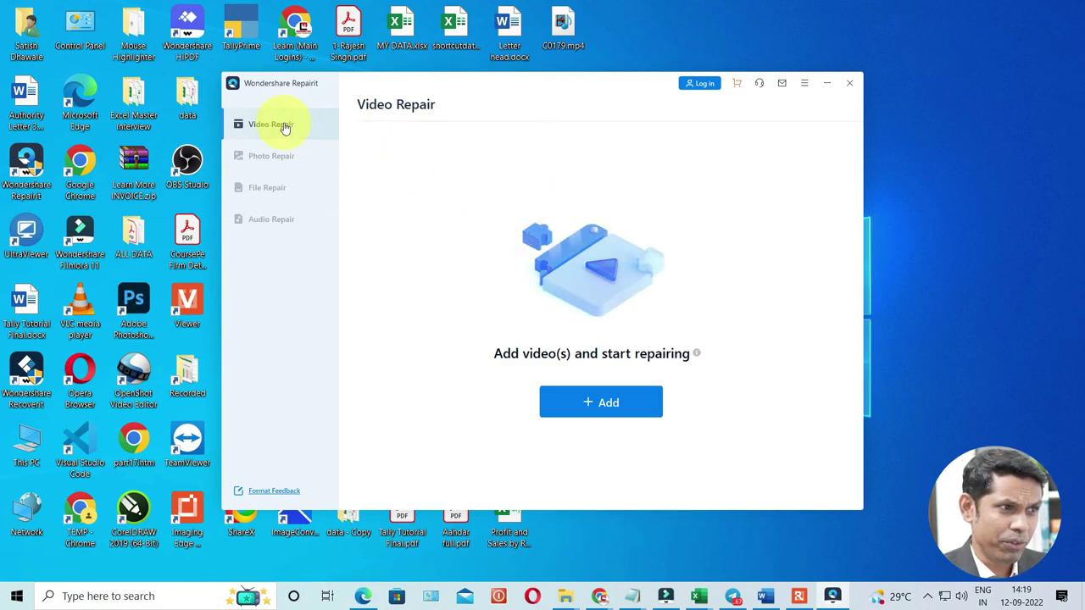
# Switch to Wondershare Repairit and view its Photo, File and Audio Repair modes.
pyautogui.click(278, 156)
pyautogui.click(271, 191)
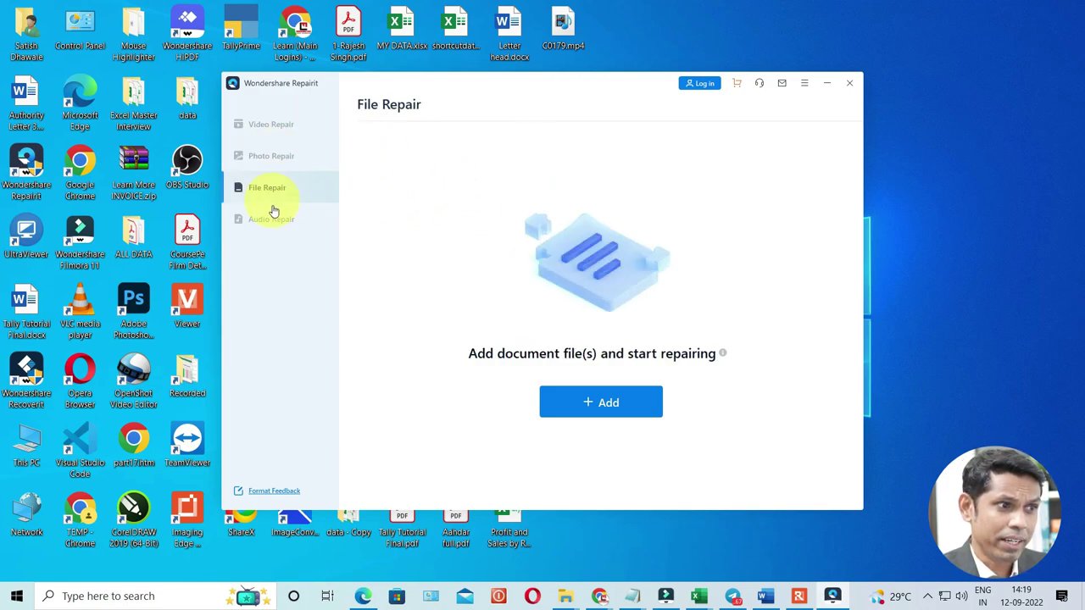
pyautogui.click(271, 222)
# Add C00158.MP4 from the Desktop folder Files\Videos to Video Repair and run the standard repair on it.
pyautogui.click(254, 134)
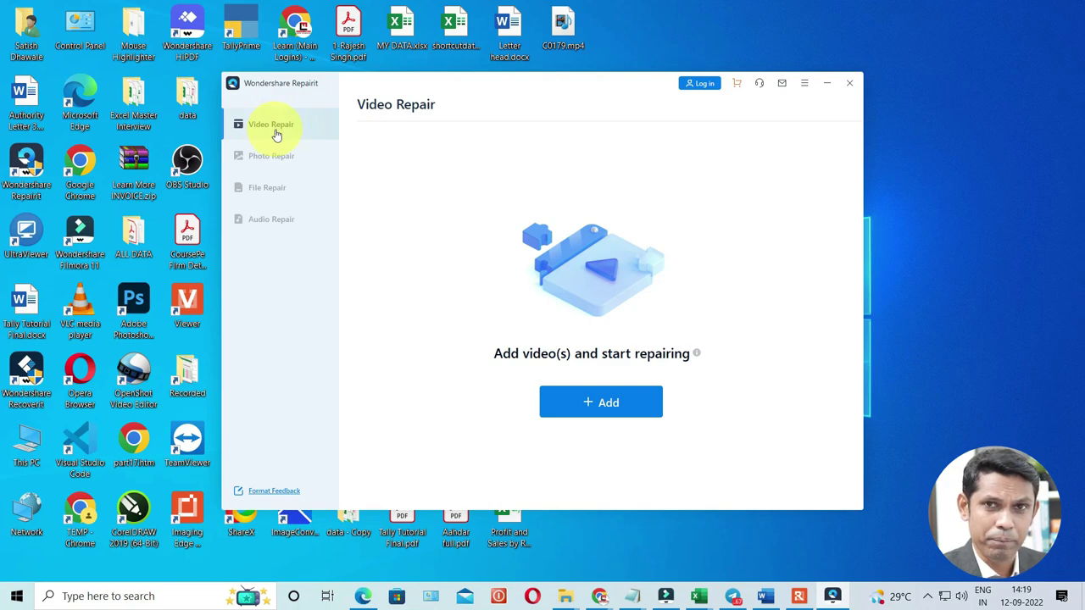
pyautogui.click(609, 407)
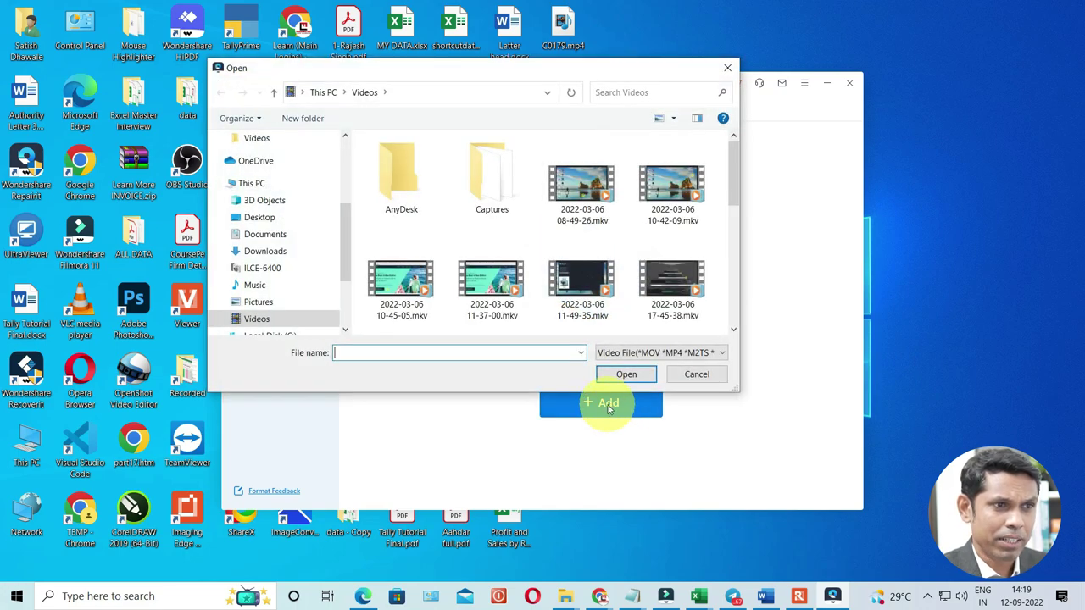
pyautogui.click(254, 217)
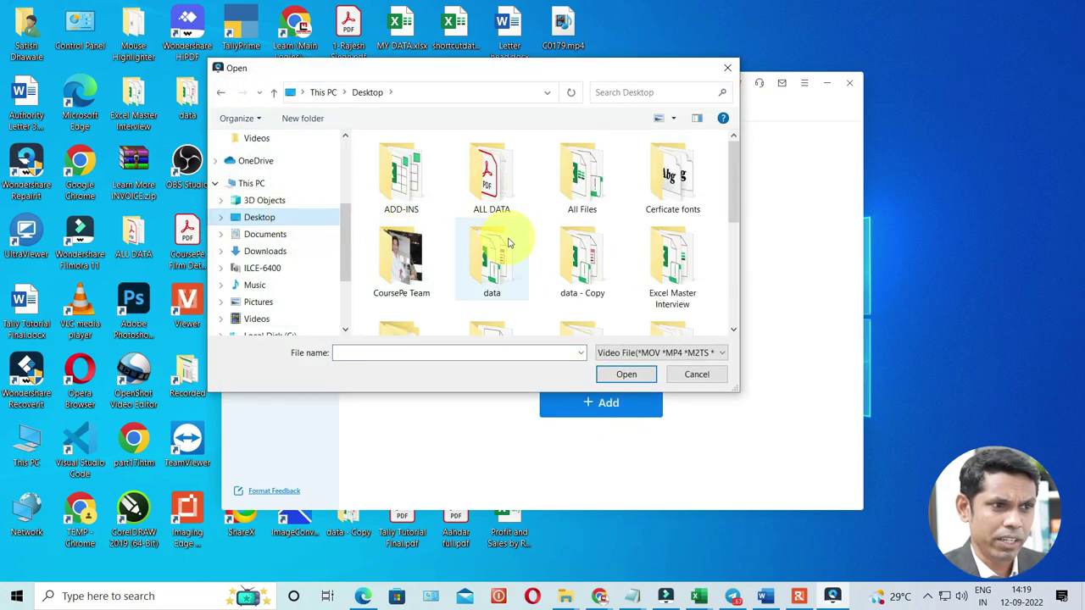
pyautogui.scroll(-3, 509, 242)
pyautogui.doubleClick(395, 174)
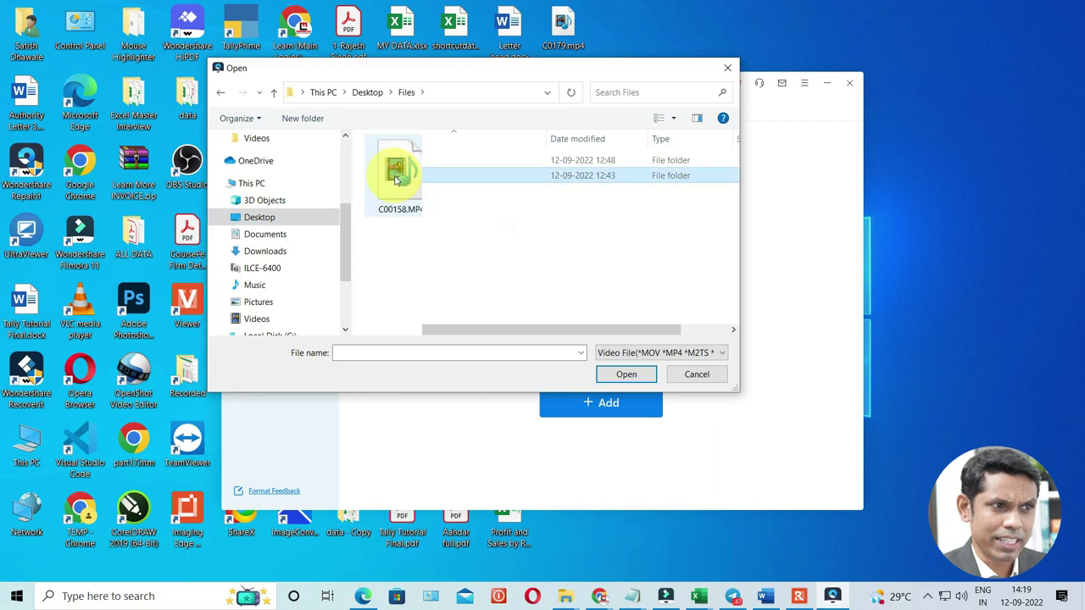
pyautogui.click(397, 174)
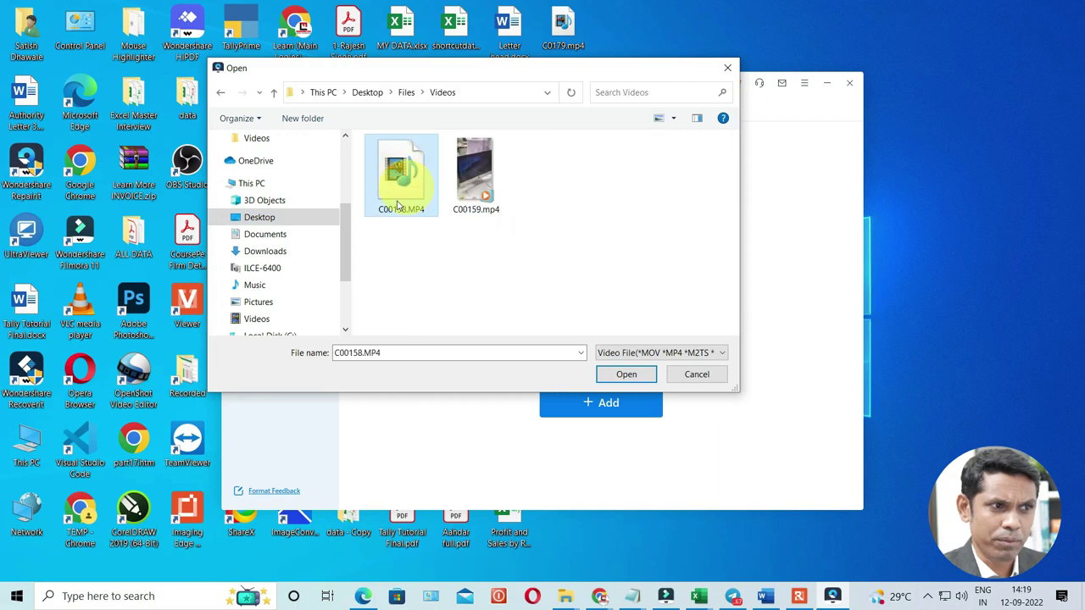
pyautogui.click(625, 375)
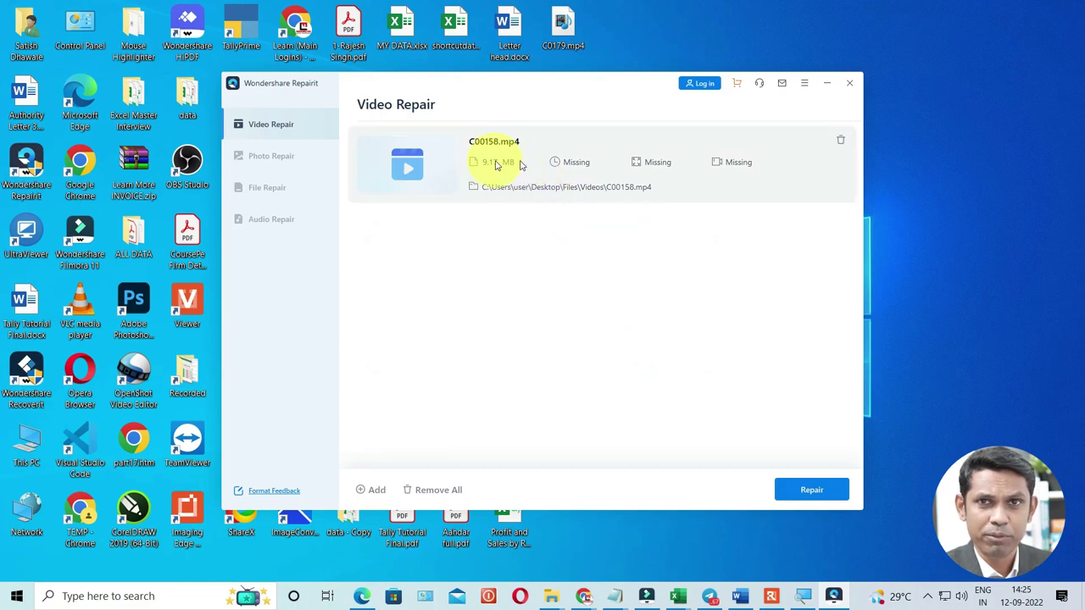
pyautogui.click(825, 492)
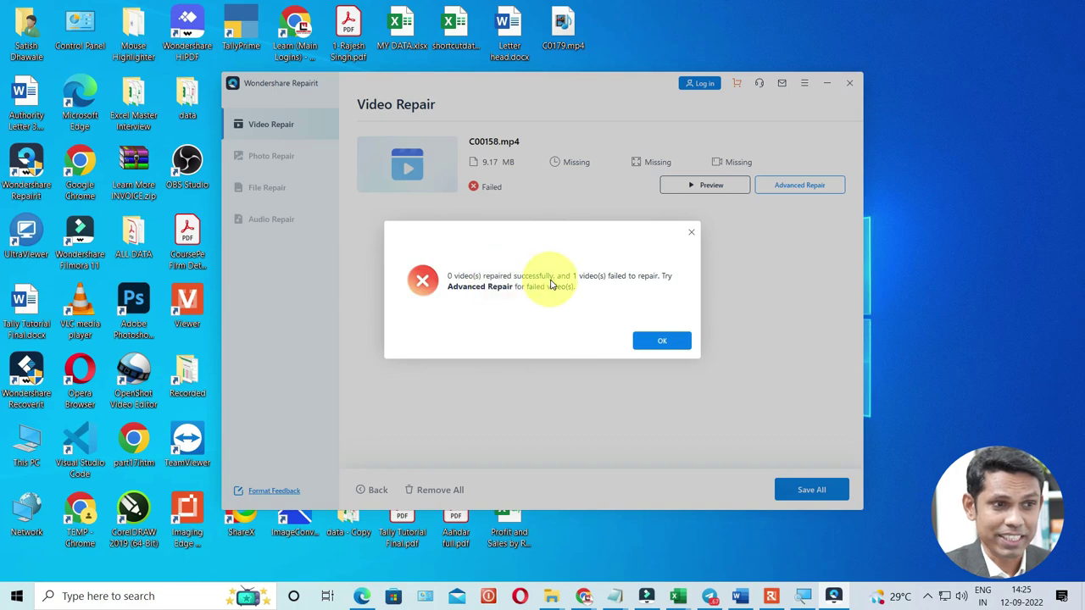
pyautogui.click(659, 343)
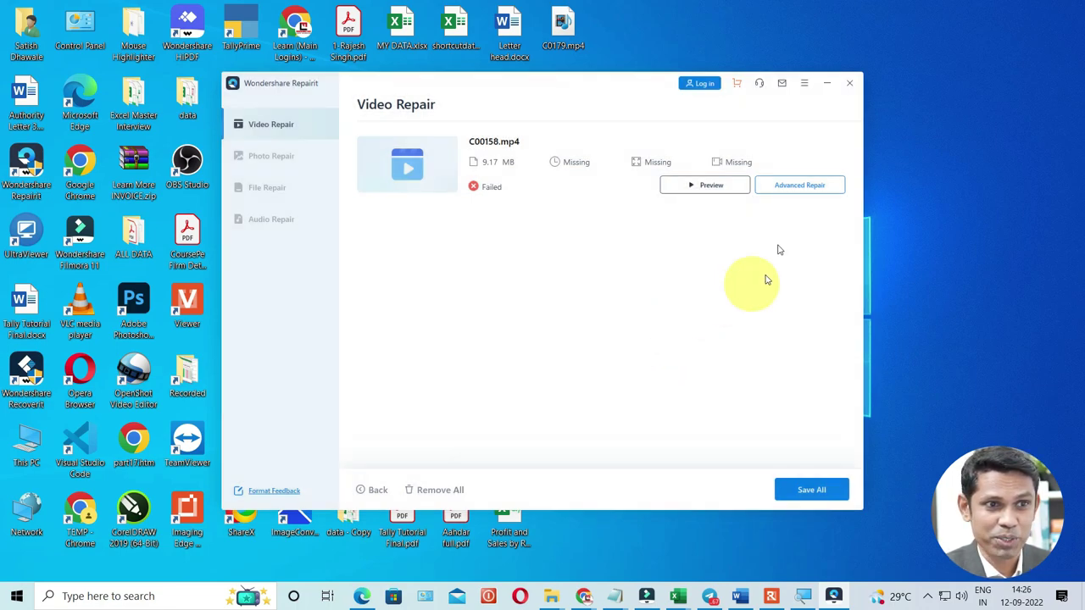
# Start Advanced Repair for C00158.mp4 with C00159.mp4 from the same folder as the sample video.
pyautogui.click(813, 186)
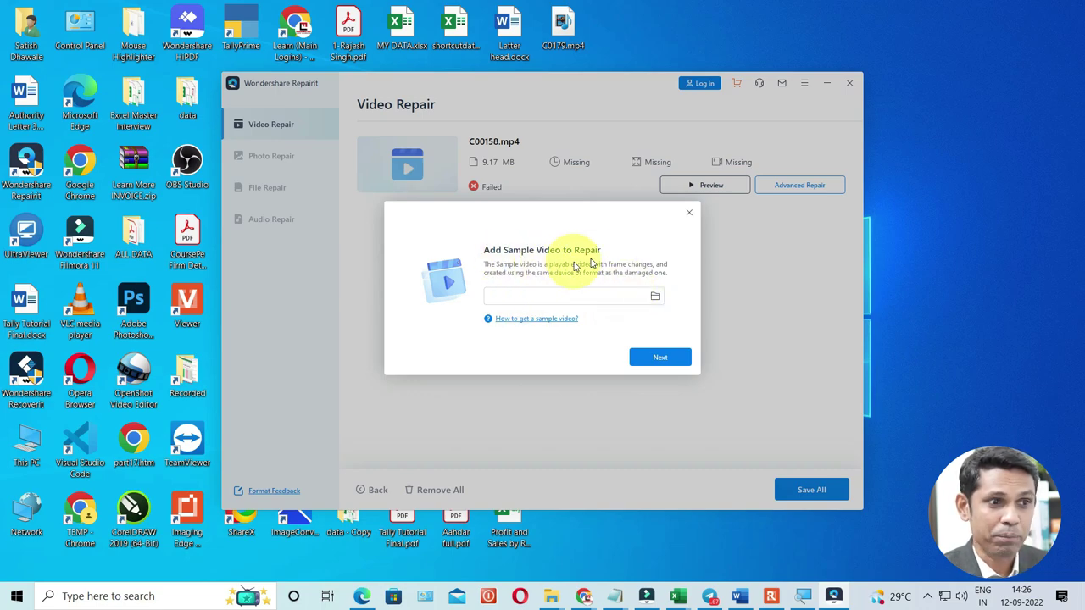
pyautogui.click(656, 299)
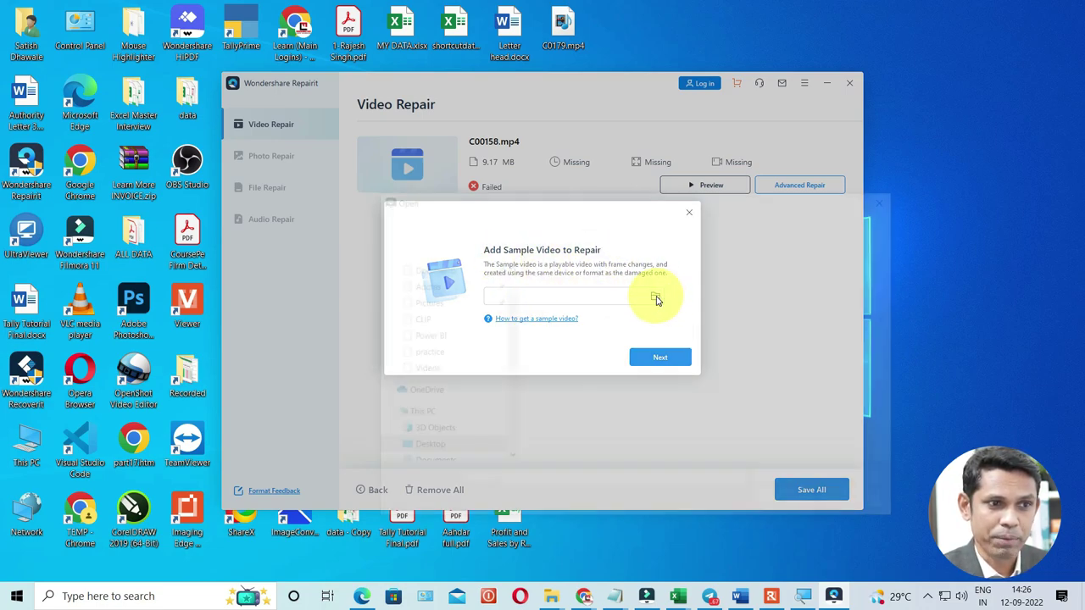
pyautogui.click(623, 295)
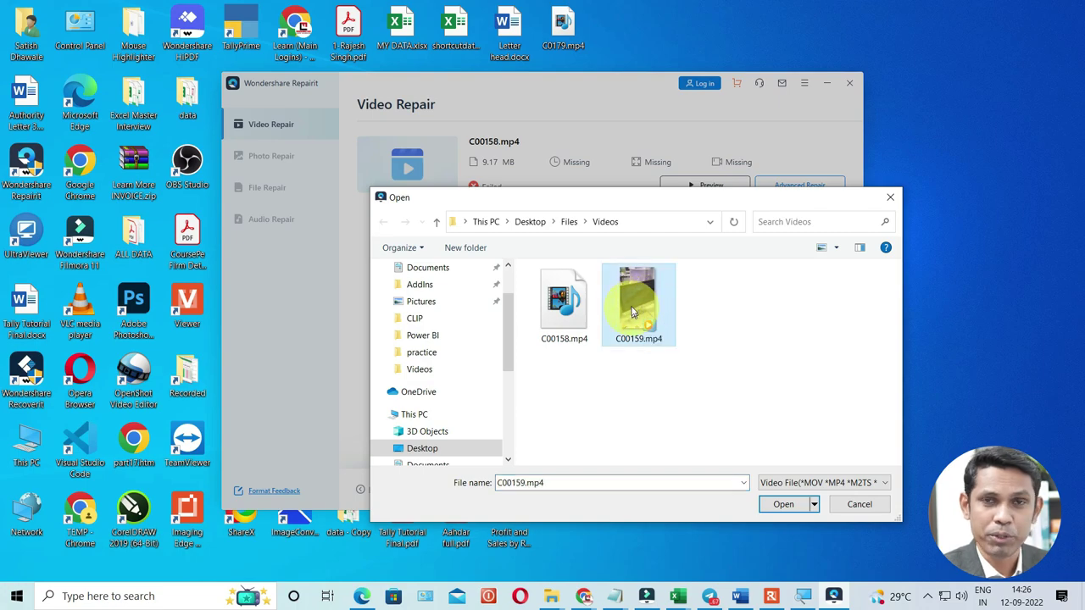
pyautogui.click(781, 504)
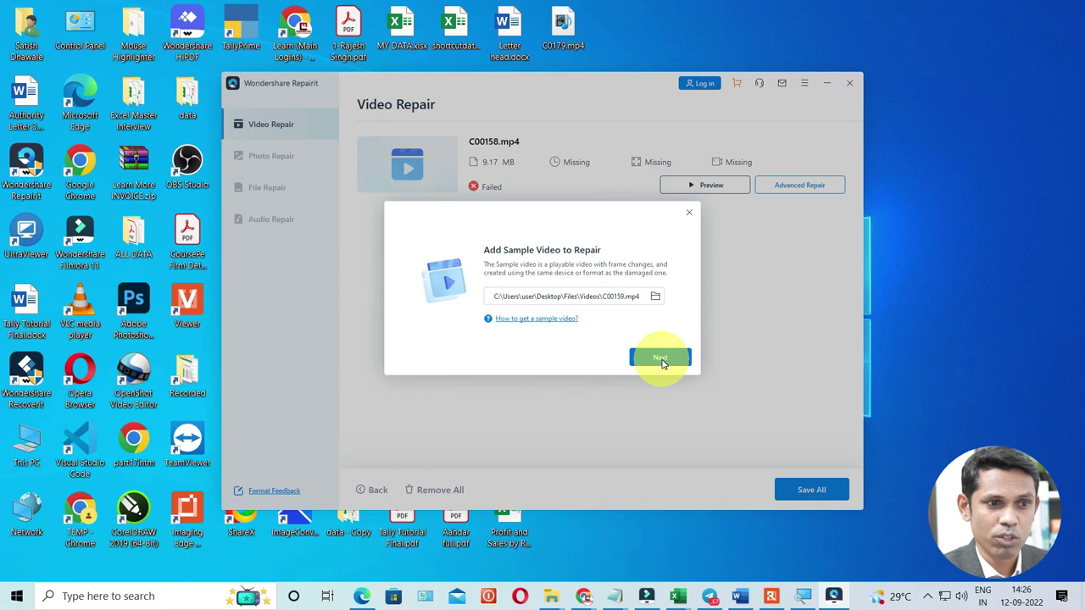
pyautogui.click(662, 360)
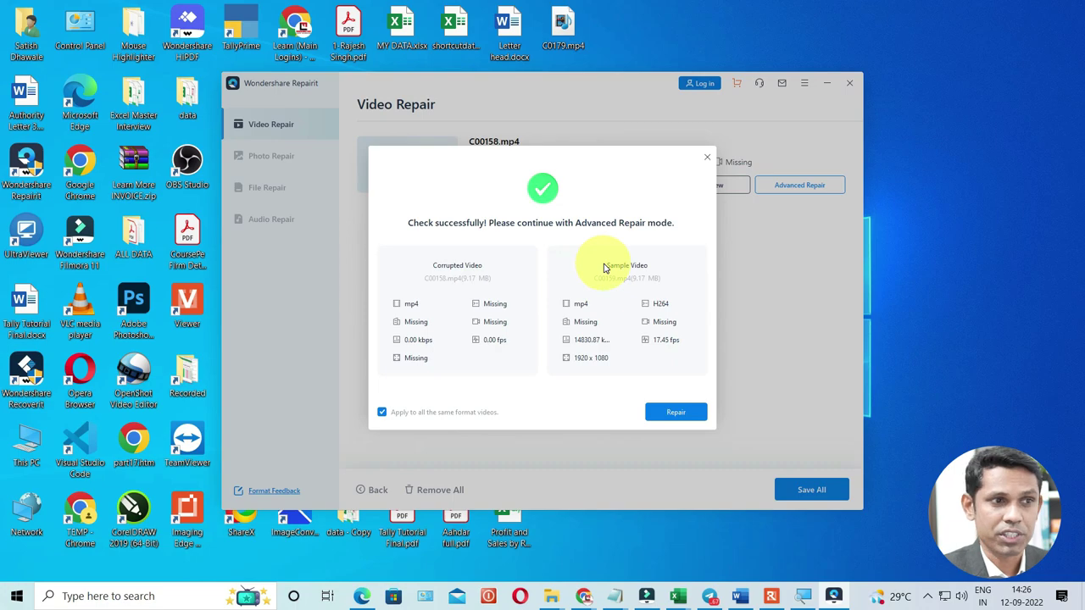
# Run the advanced repair on C00158.mp4 and preview the repaired video.
pyautogui.click(674, 412)
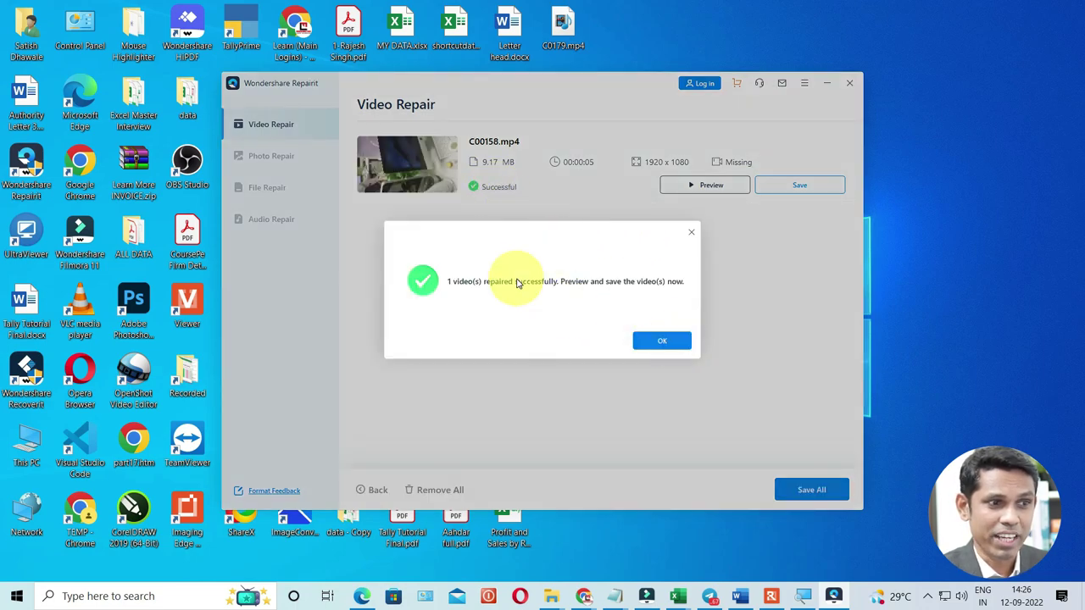
pyautogui.click(658, 340)
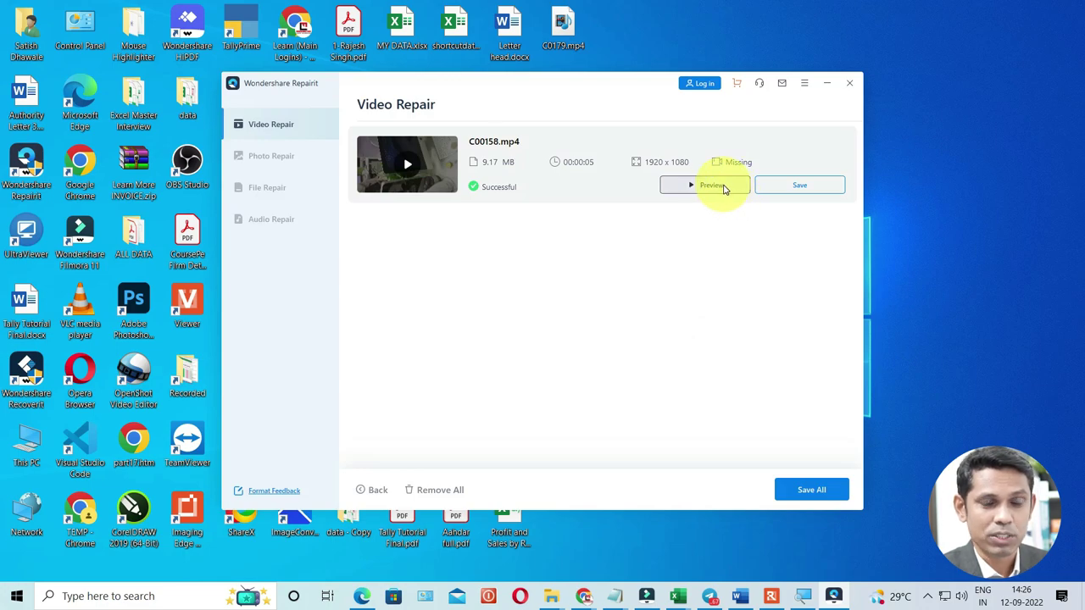
pyautogui.click(712, 185)
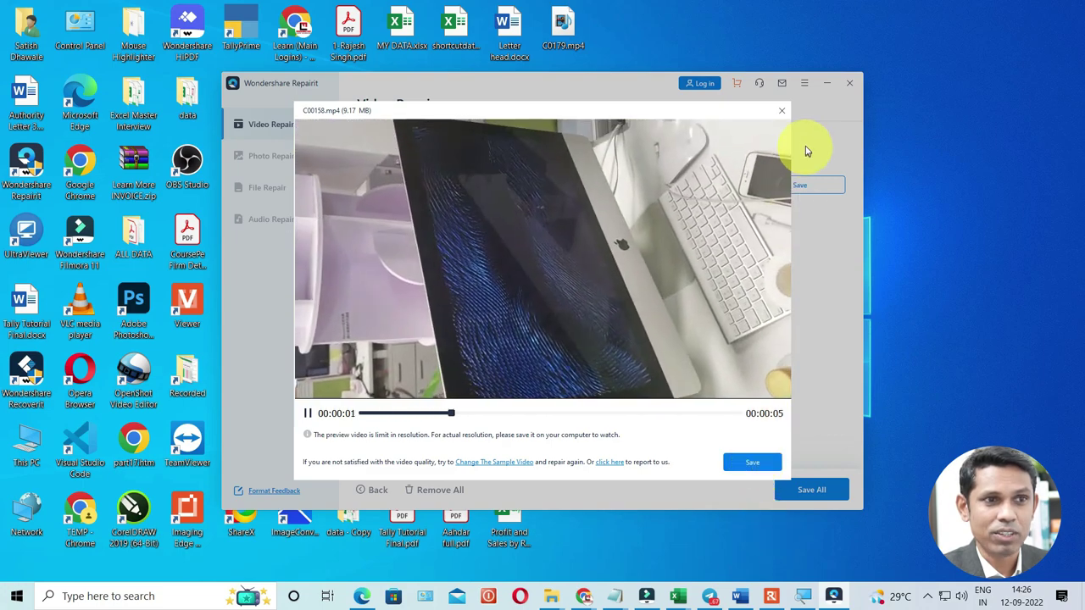
pyautogui.click(781, 112)
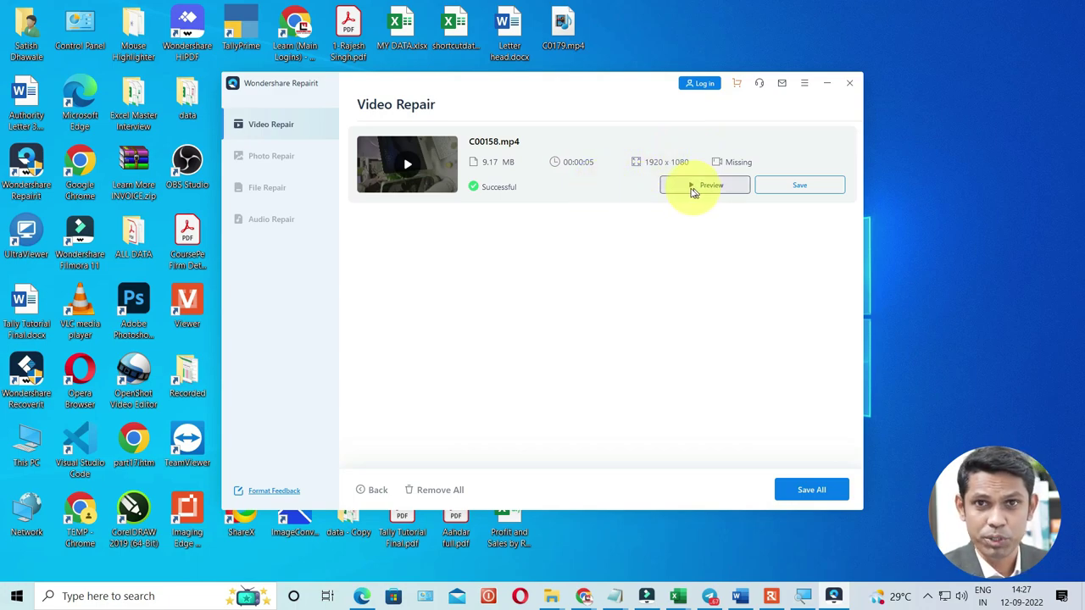
# Switch to Photo Repair and select DSC08465.jpg from the Desktop folder Files\Photos as the photo to add.
pyautogui.click(280, 163)
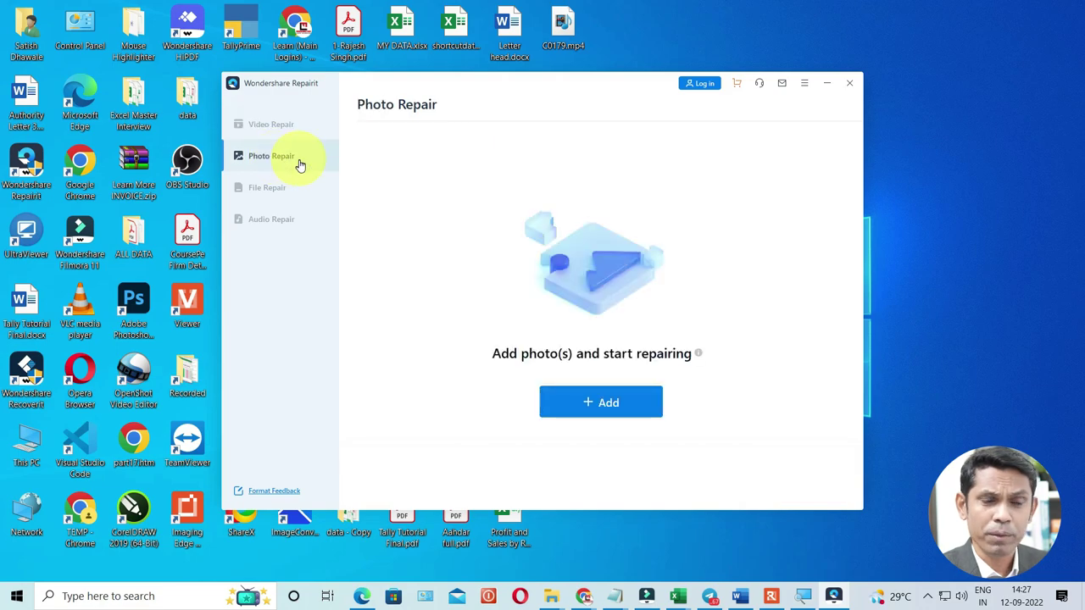
pyautogui.click(632, 405)
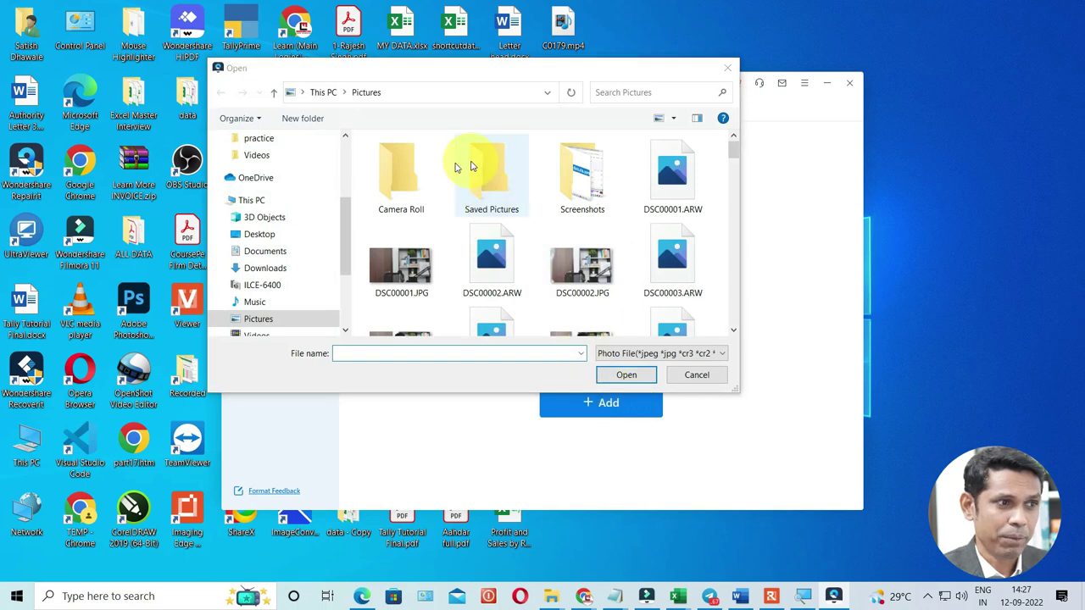
pyautogui.scroll(2, 254, 176)
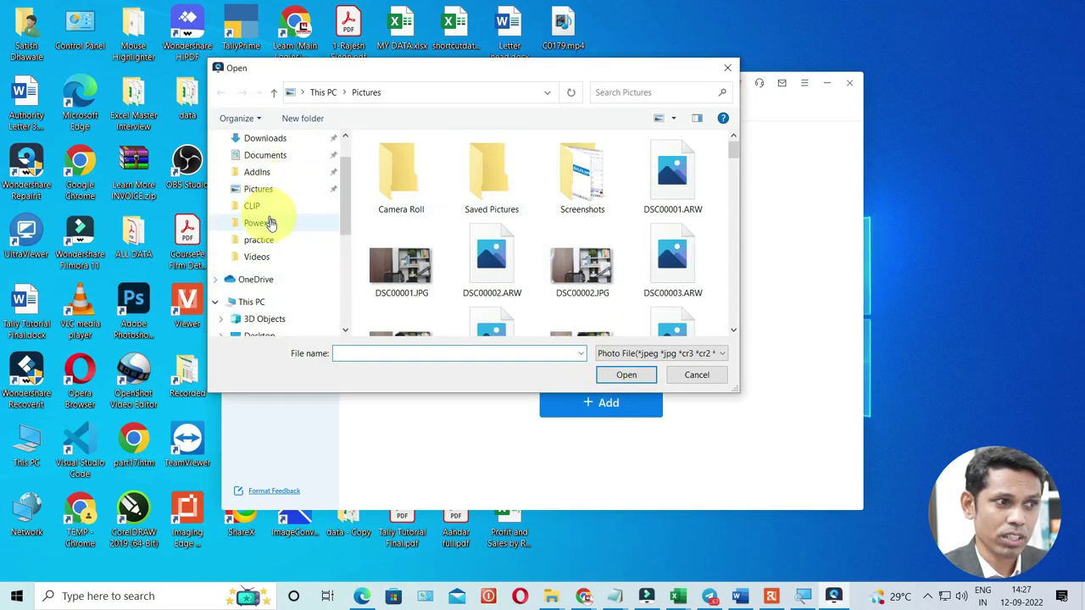
pyautogui.click(258, 256)
pyautogui.click(406, 93)
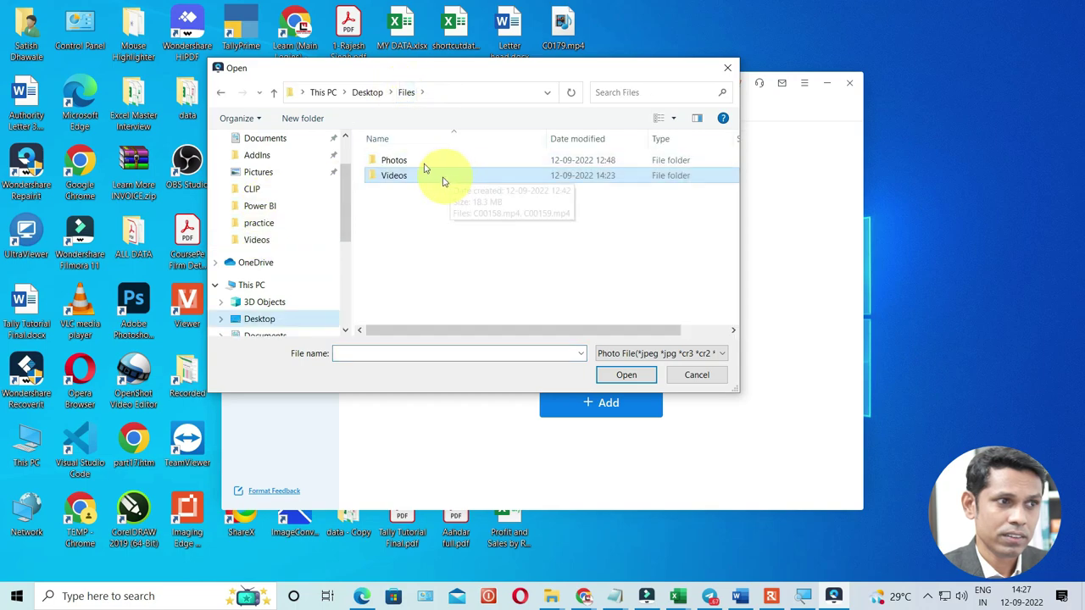
pyautogui.doubleClick(416, 161)
pyautogui.click(407, 190)
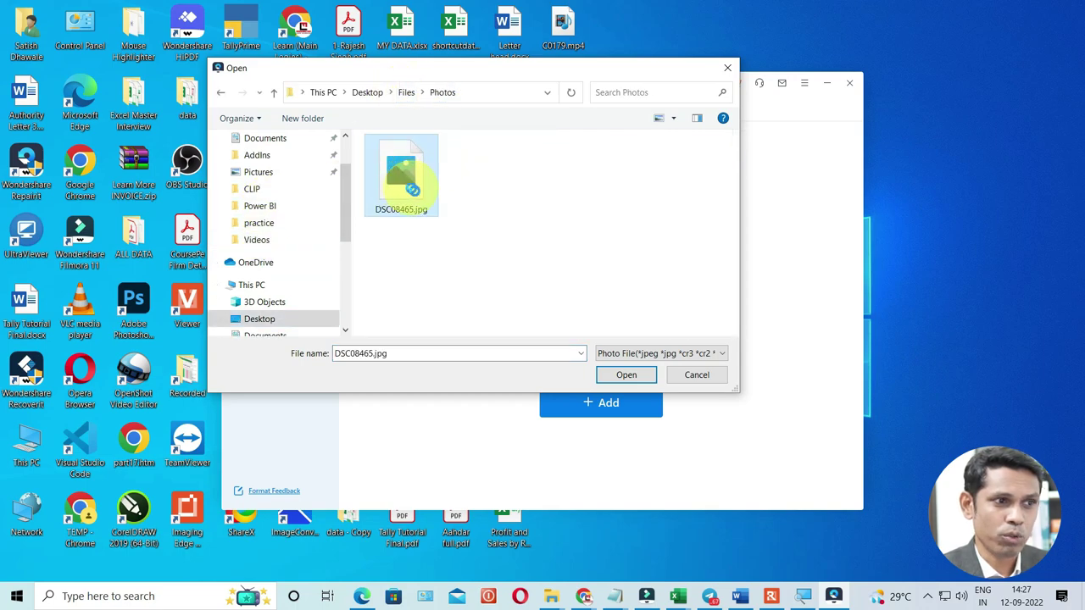
# Open DSC08465.jpg in the Windows photo viewer to check whether it displays, and close the viewer.
pyautogui.rightClick(405, 182)
pyautogui.click(433, 141)
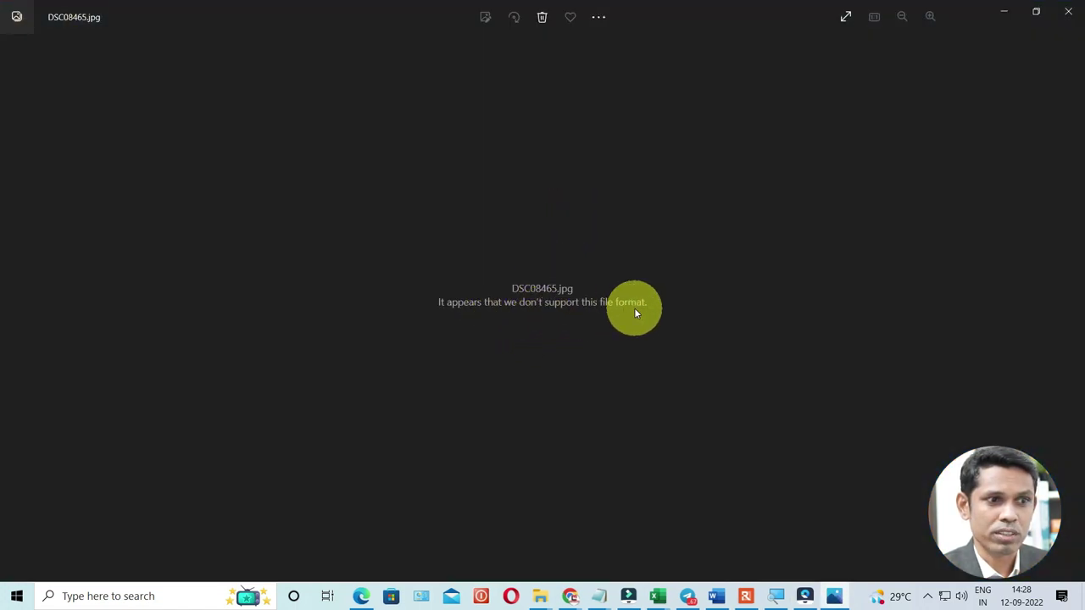
pyautogui.click(1068, 11)
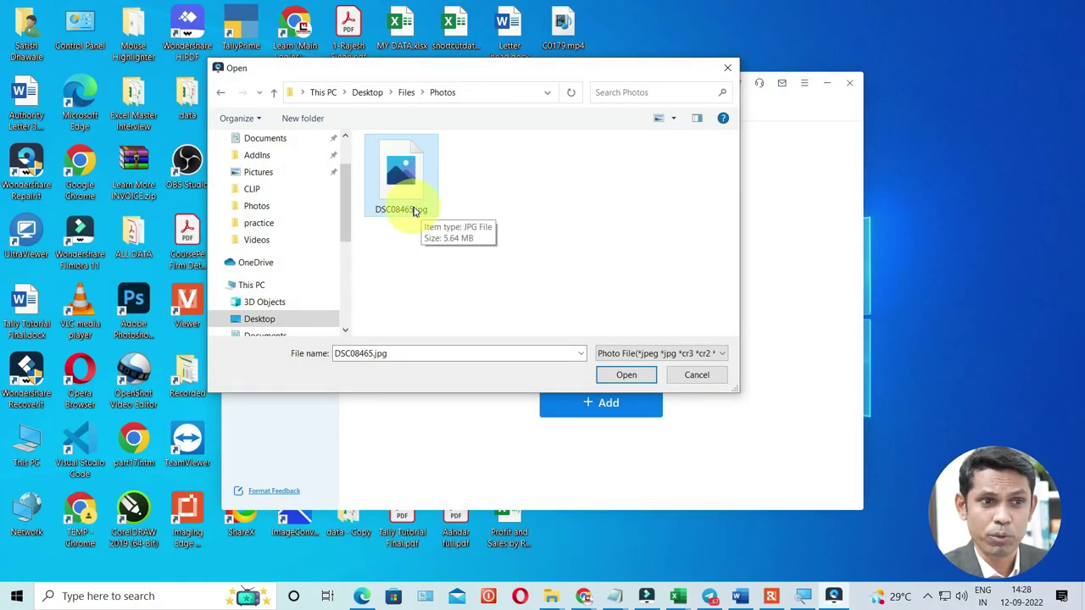
# Run the standard Photo Repair on DSC08465.jpg and preview the repaired photo.
pyautogui.click(626, 376)
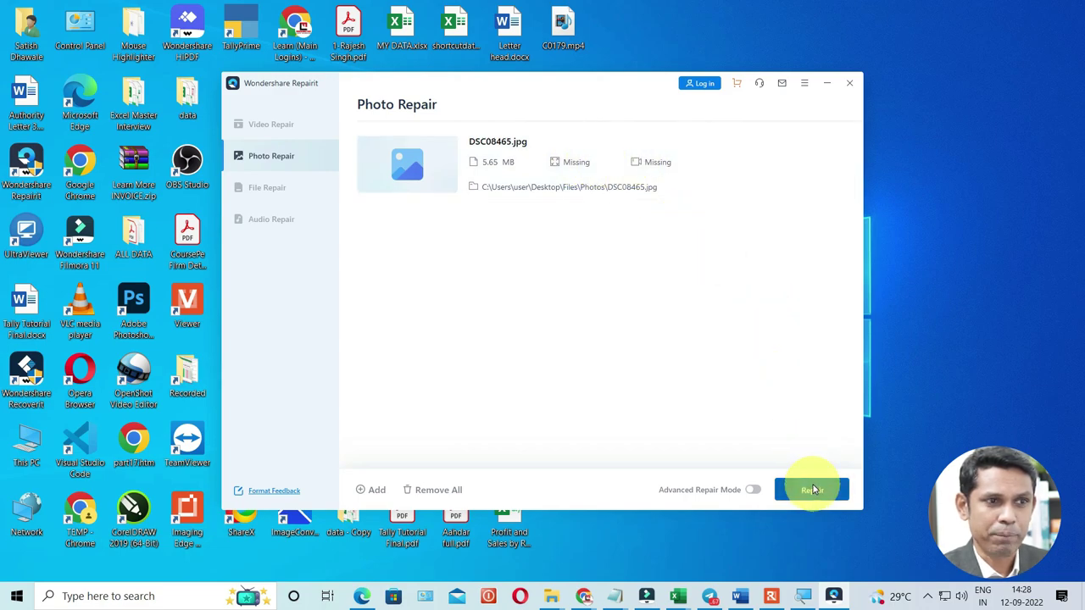
pyautogui.click(811, 487)
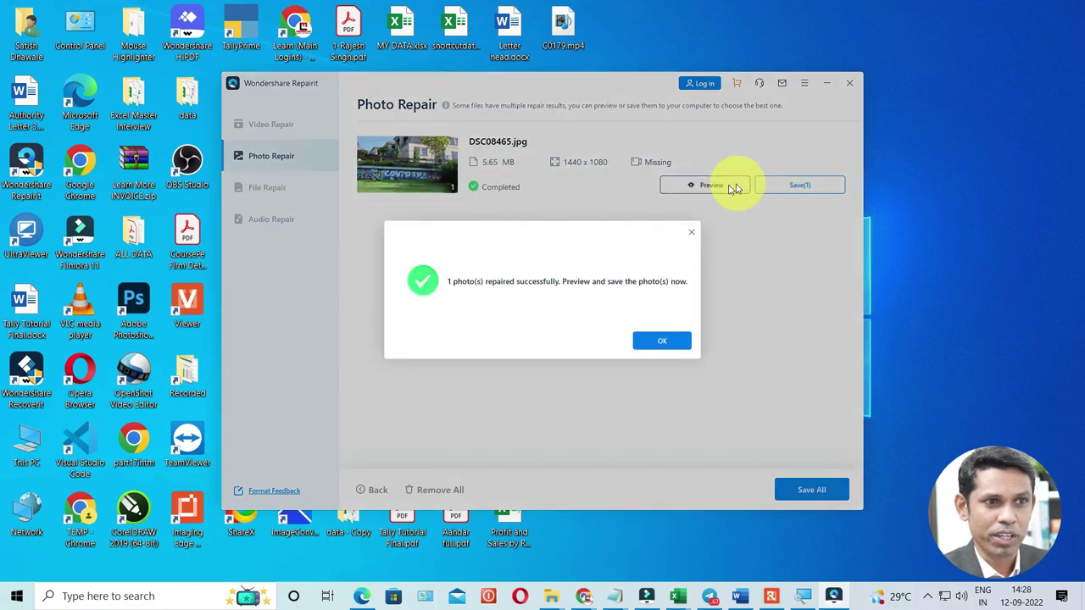
pyautogui.click(678, 340)
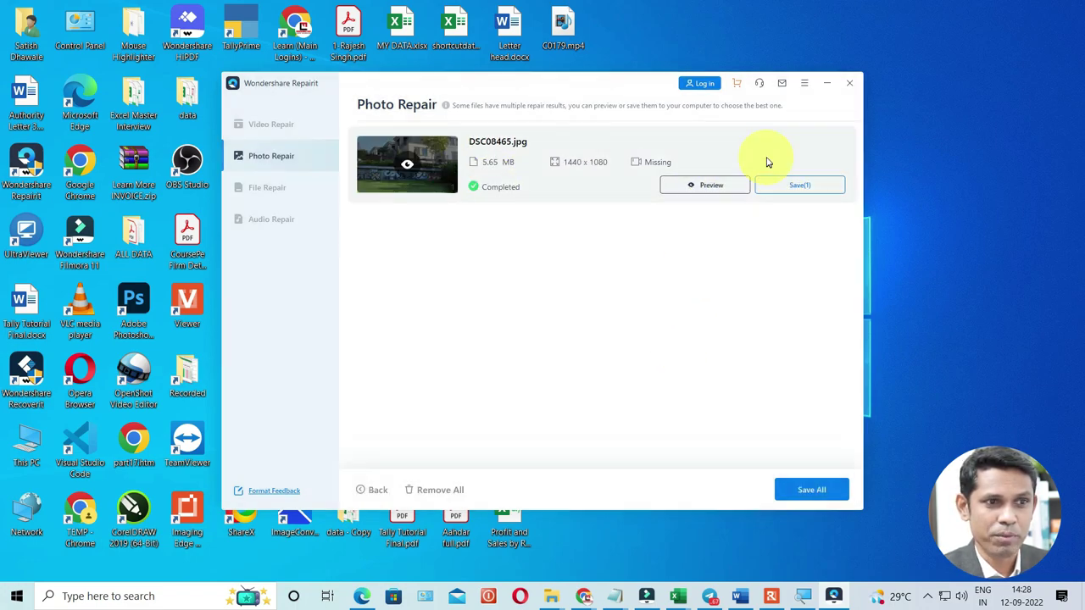
pyautogui.click(725, 188)
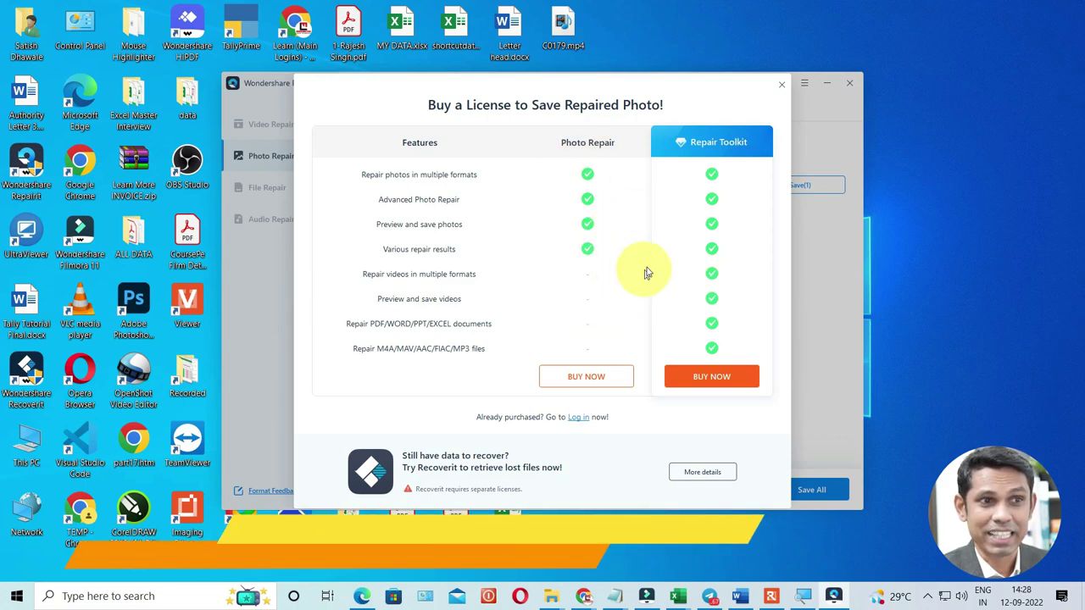
pyautogui.click(781, 84)
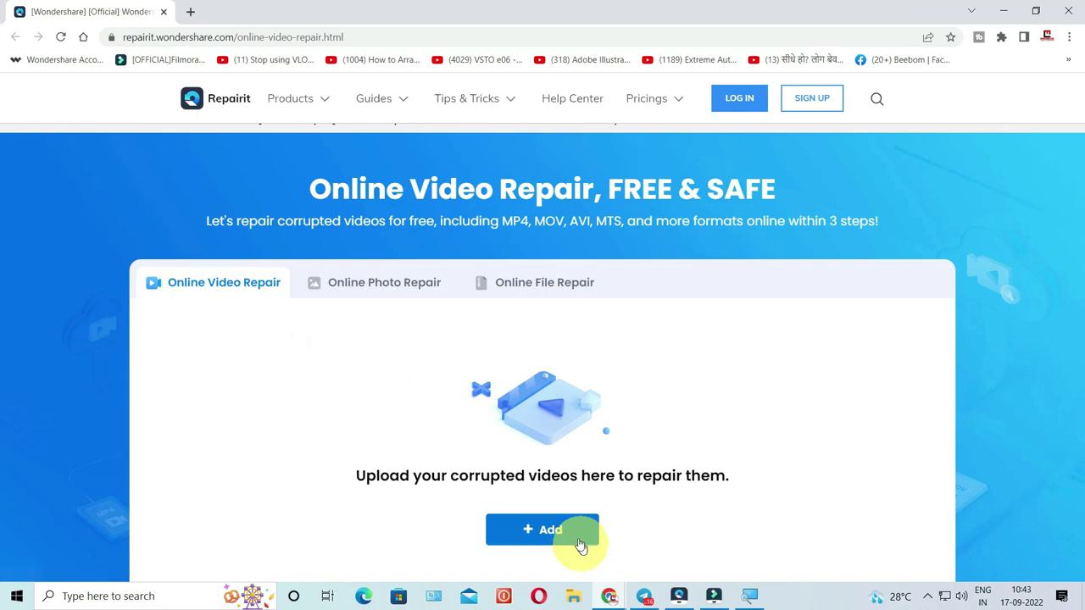
# On the Repairit website in Chrome, examine the upload option of Online Video Repair and the Online Photo Repair and Online File Repair pages.
pyautogui.click(567, 536)
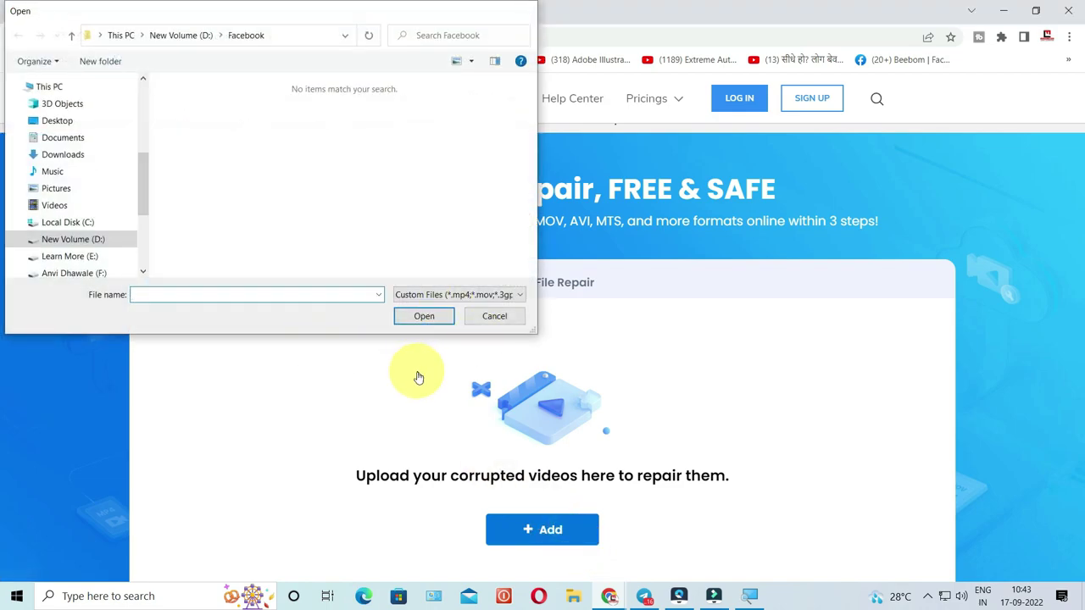
pyautogui.press('Escape')
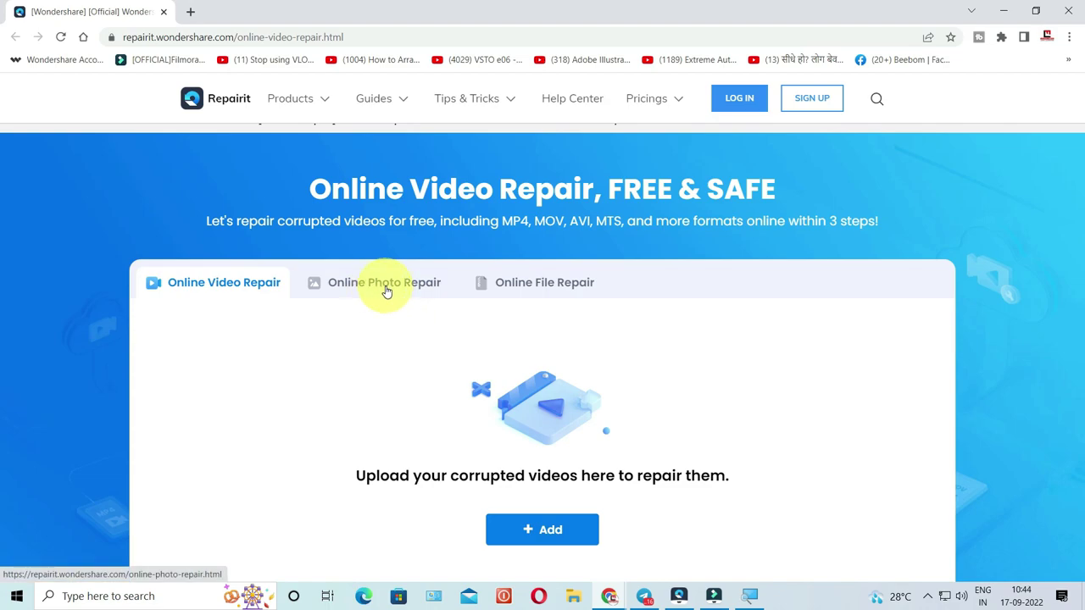
pyautogui.click(386, 291)
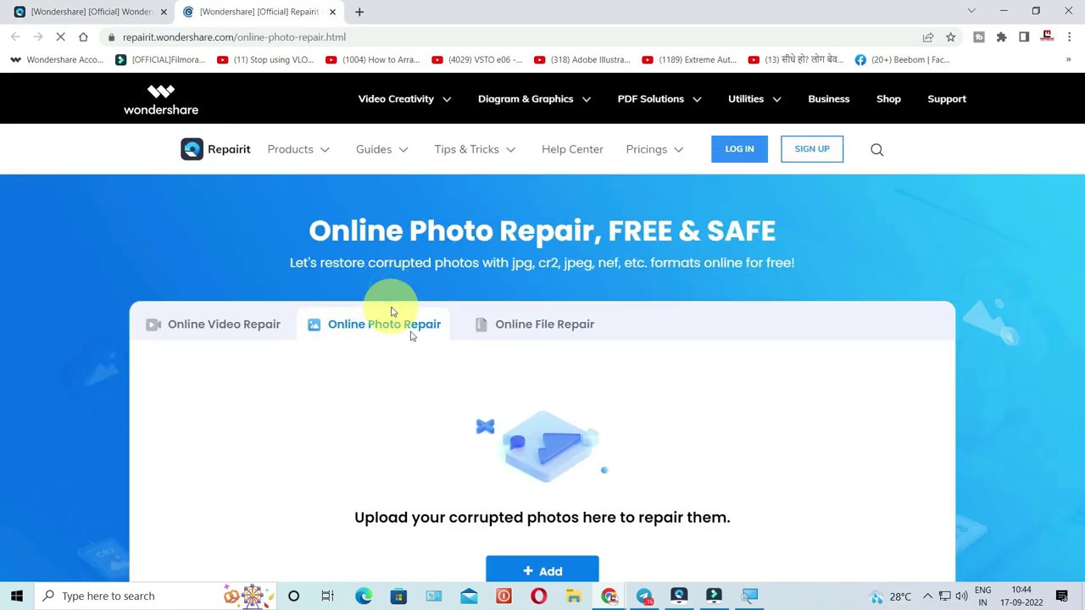
pyautogui.scroll(-1, 402, 353)
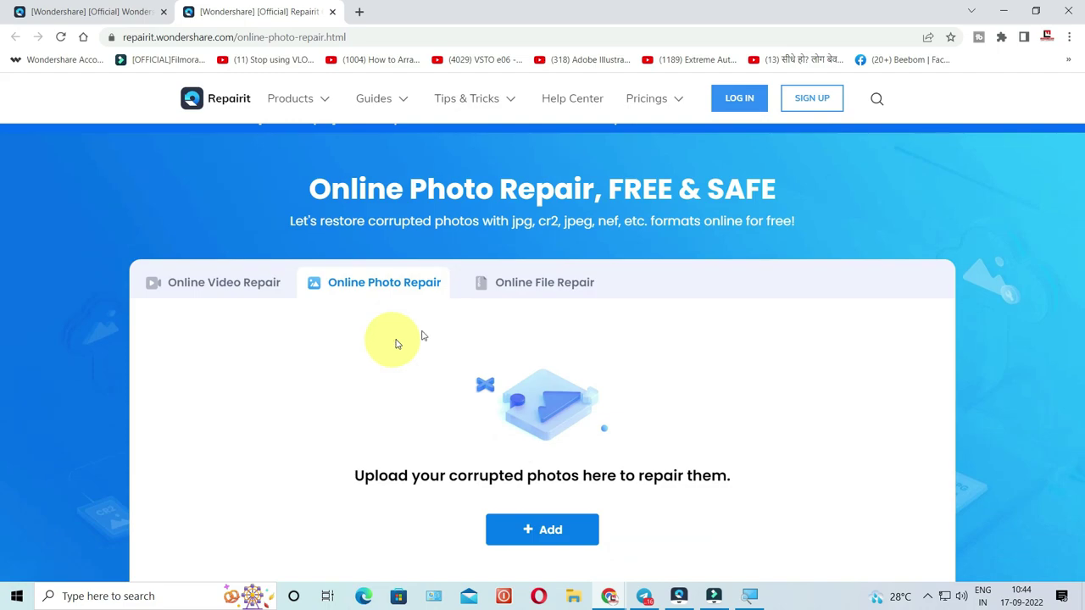
pyautogui.click(536, 289)
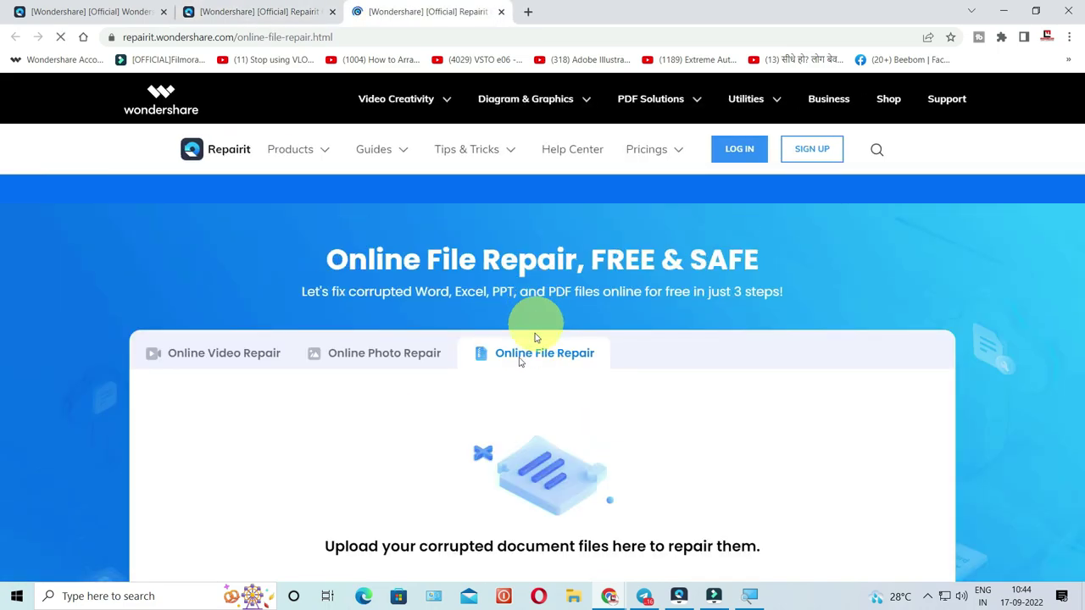
pyautogui.scroll(-2, 458, 397)
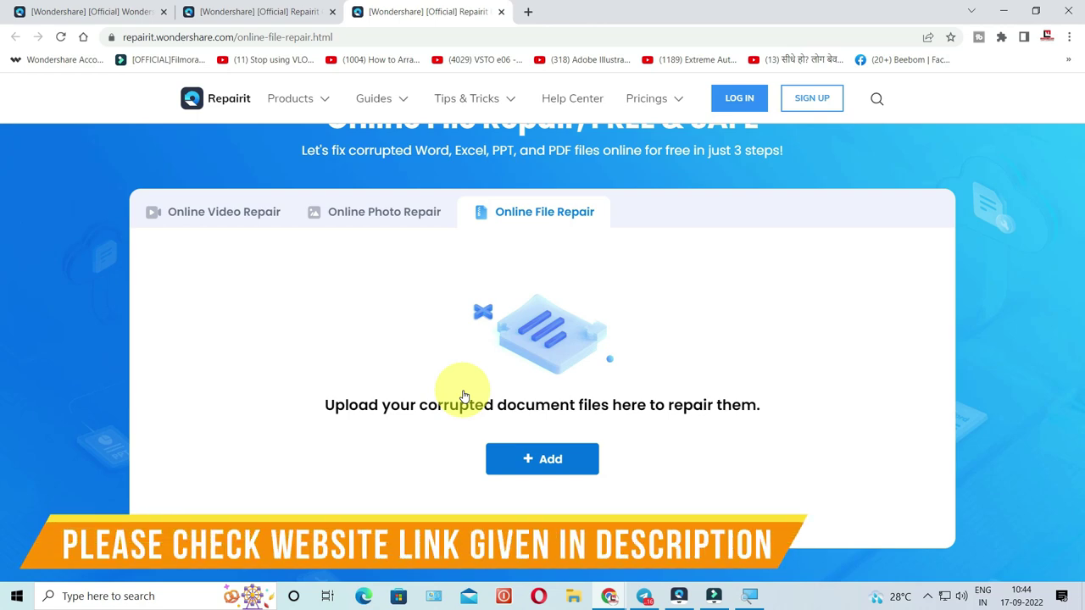
pyautogui.scroll(1, 465, 397)
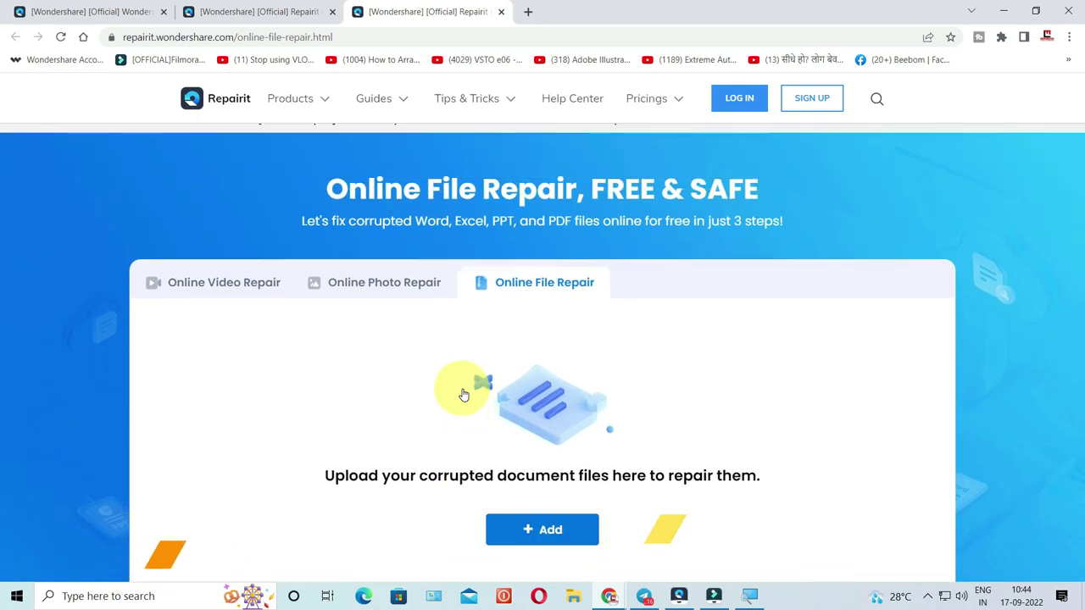